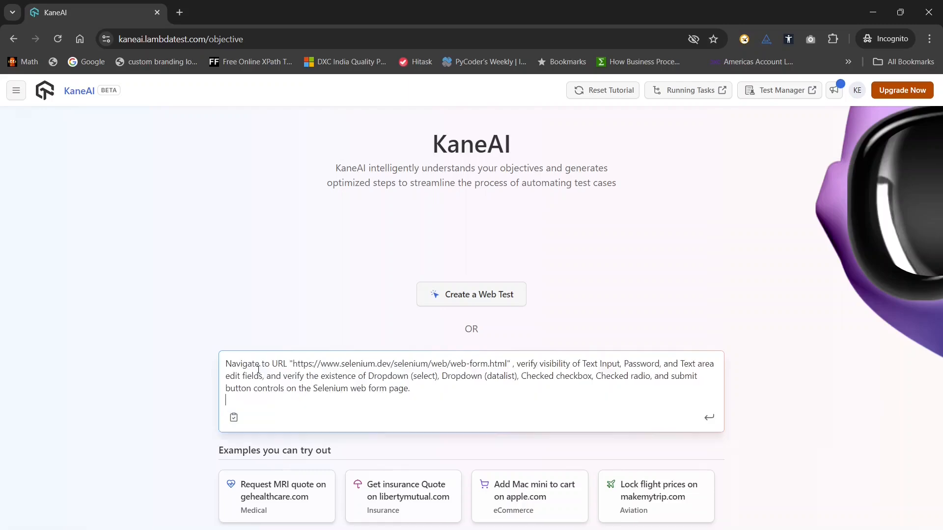
# Remove the trailing blank line from the Selenium web form objective and submit it to generate a test plan.
pyautogui.press('BackSpace')
pyautogui.press('BackSpace')
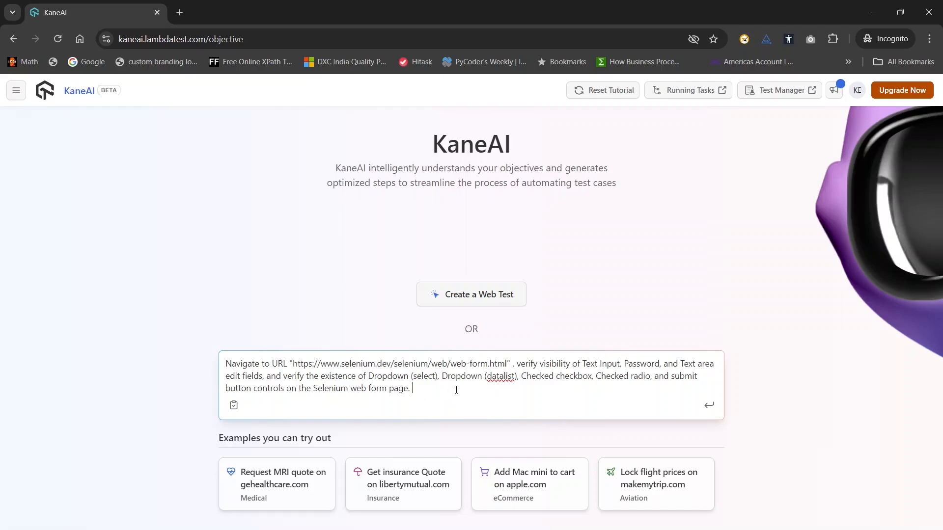
pyautogui.press('Return')
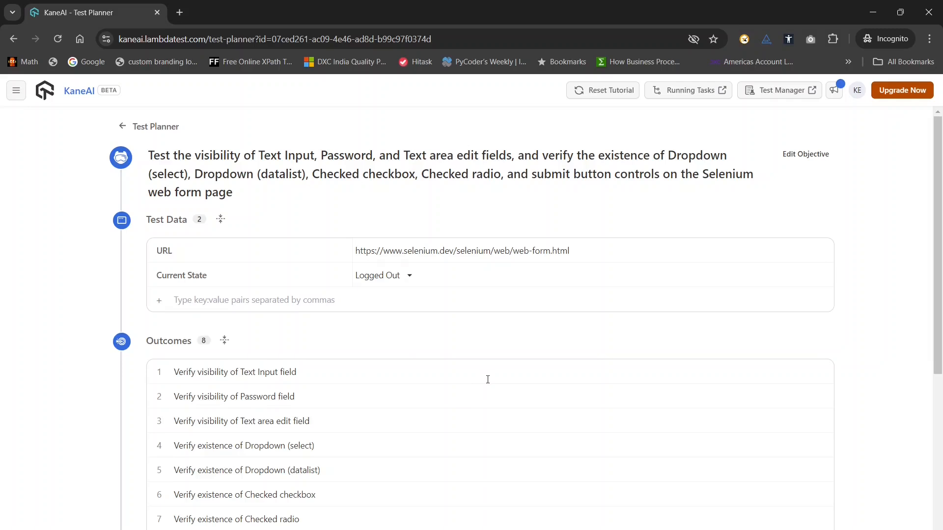
# Review the generated test plan's objective, test data, outcomes, constraints, error message and user input sections.
pyautogui.scroll(-6, 366, 408)
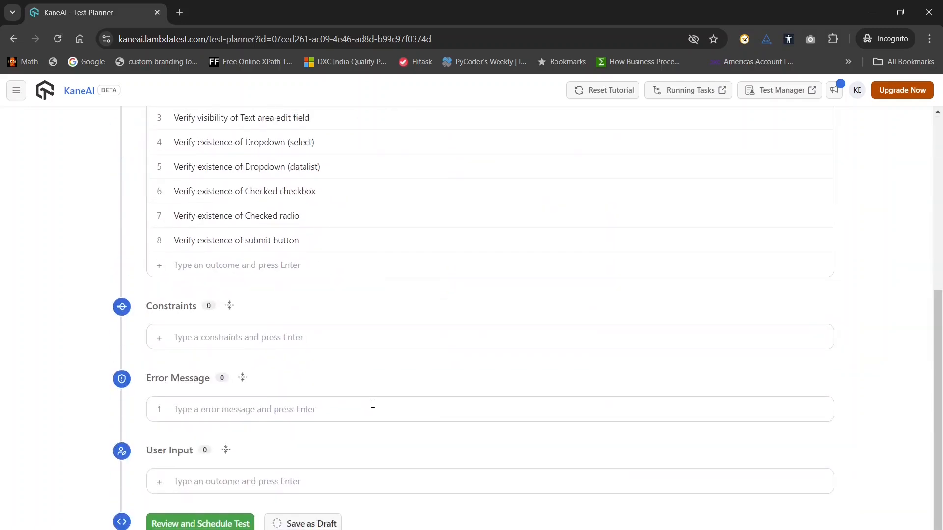
pyautogui.scroll(6, 375, 401)
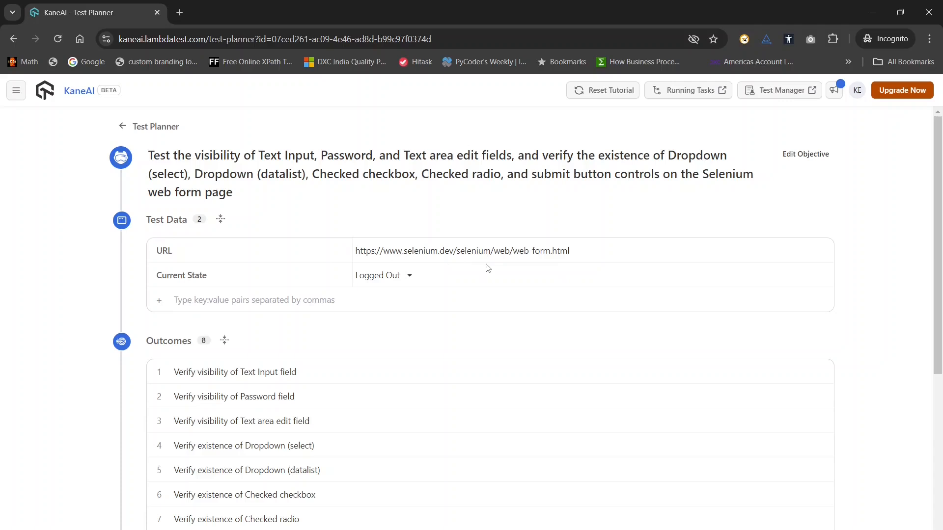
pyautogui.scroll(-2, 529, 376)
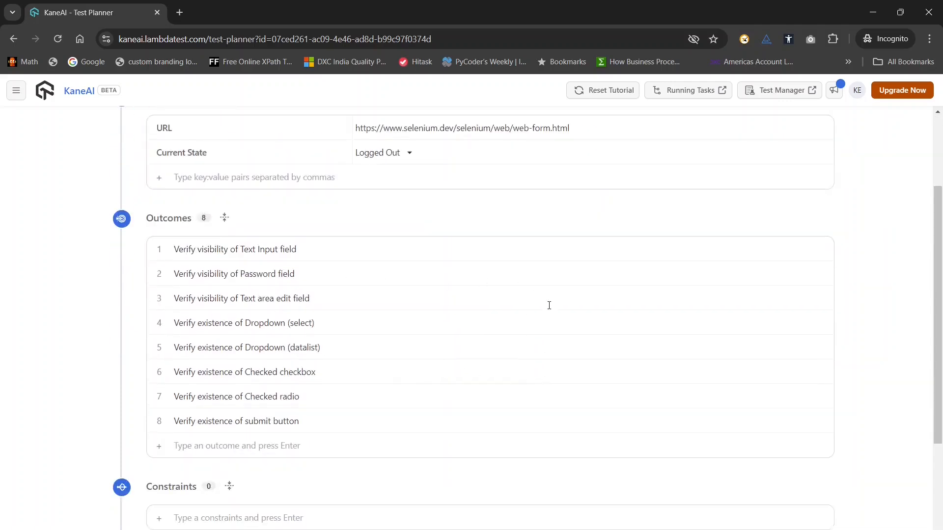
pyautogui.scroll(1, 553, 316)
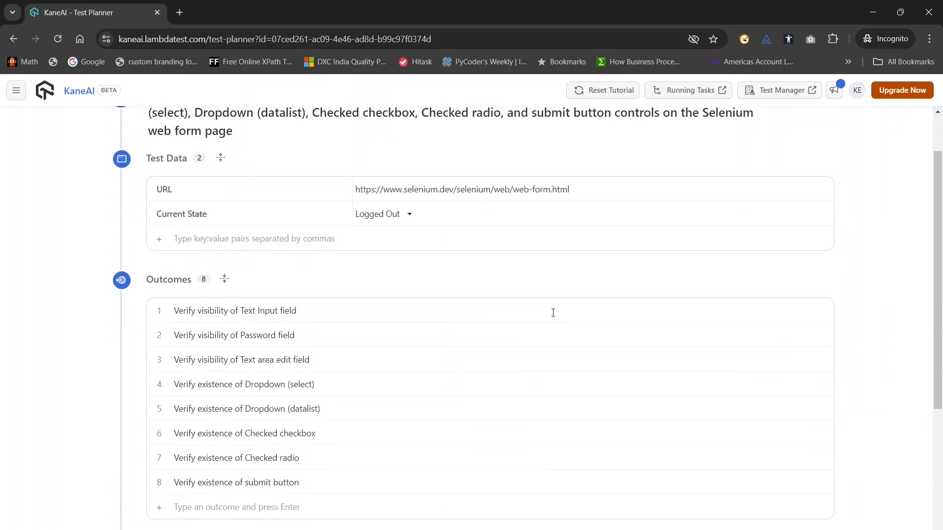
pyautogui.scroll(1, 553, 315)
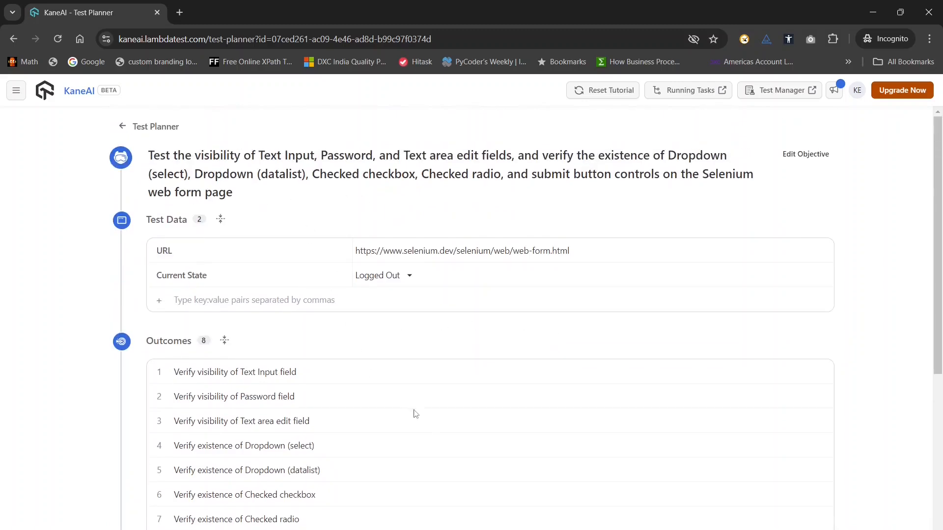
pyautogui.scroll(-2, 558, 443)
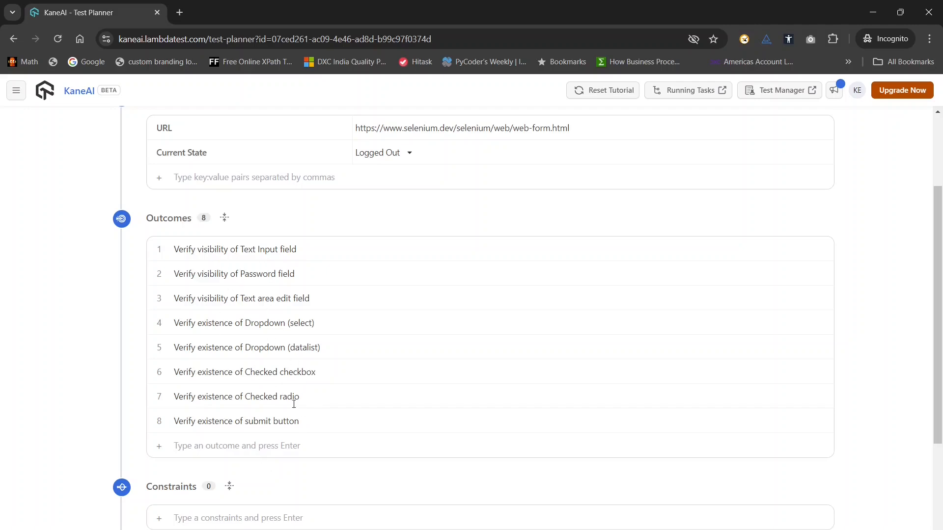
pyautogui.scroll(3, 380, 418)
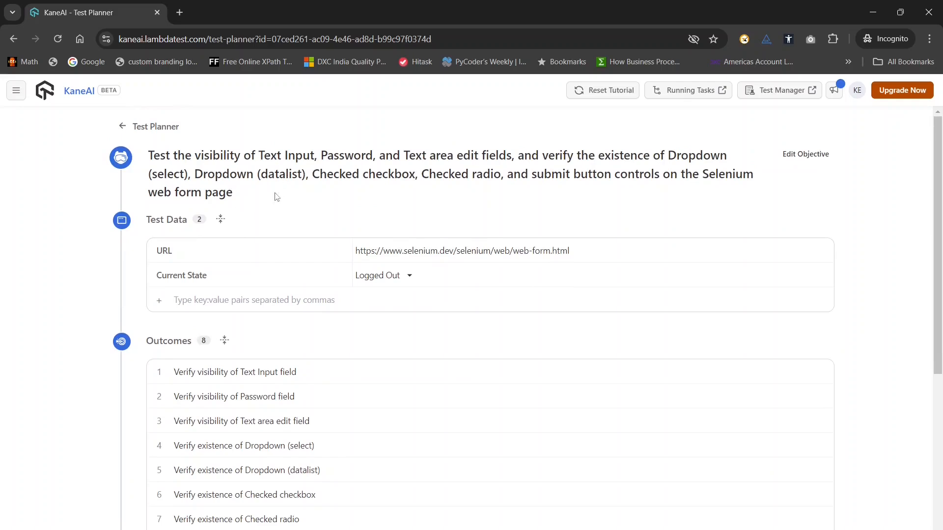
pyautogui.scroll(-5, 453, 459)
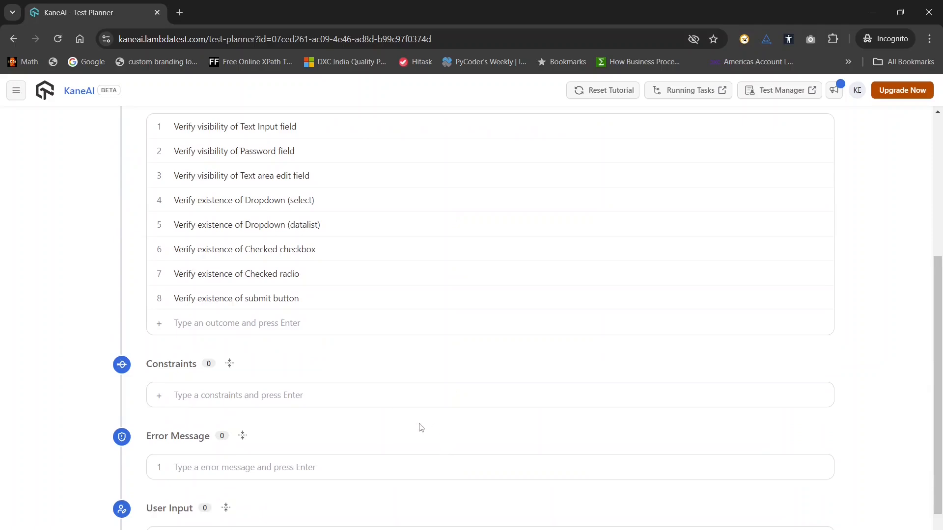
pyautogui.scroll(-1, 426, 447)
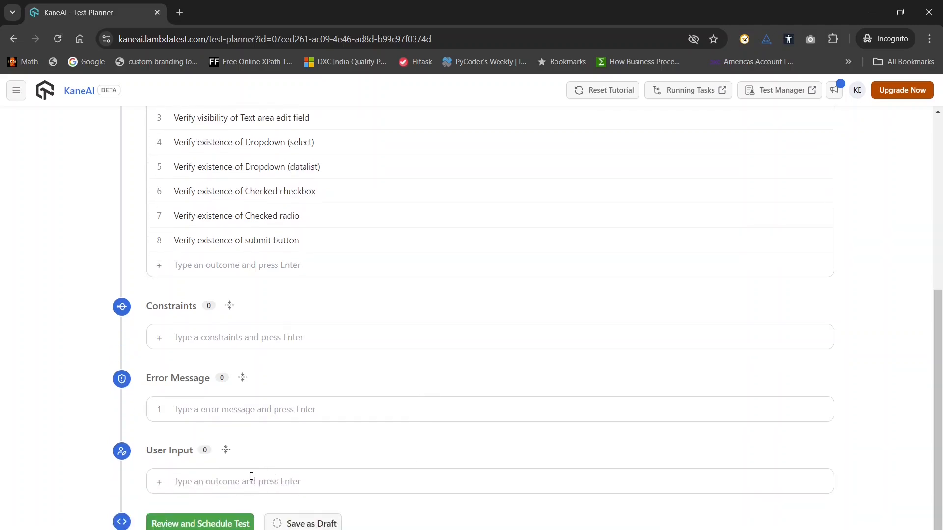
pyautogui.scroll(5, 364, 471)
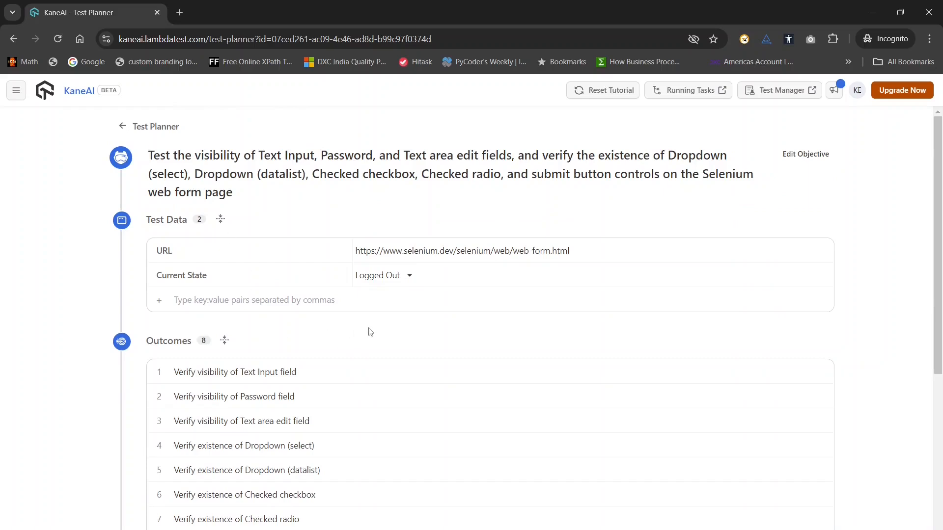
pyautogui.scroll(-4, 350, 401)
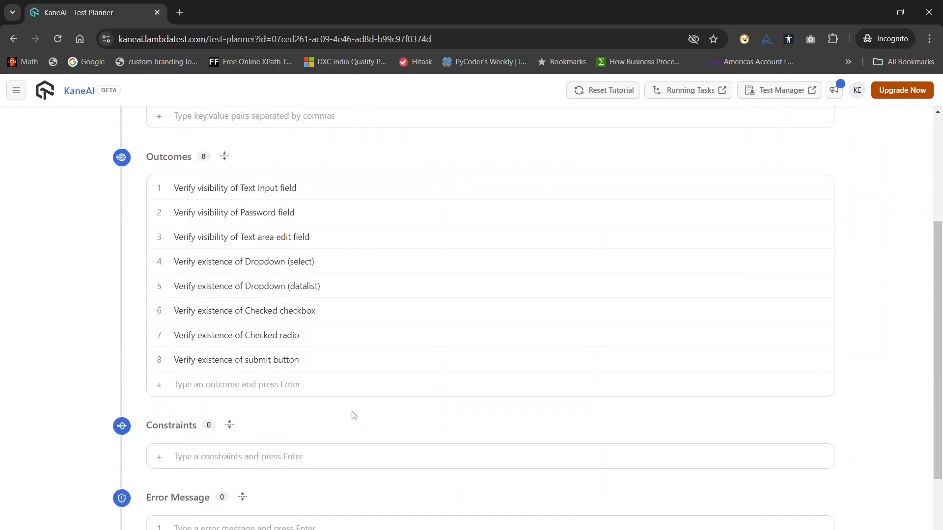
pyautogui.scroll(-3, 353, 412)
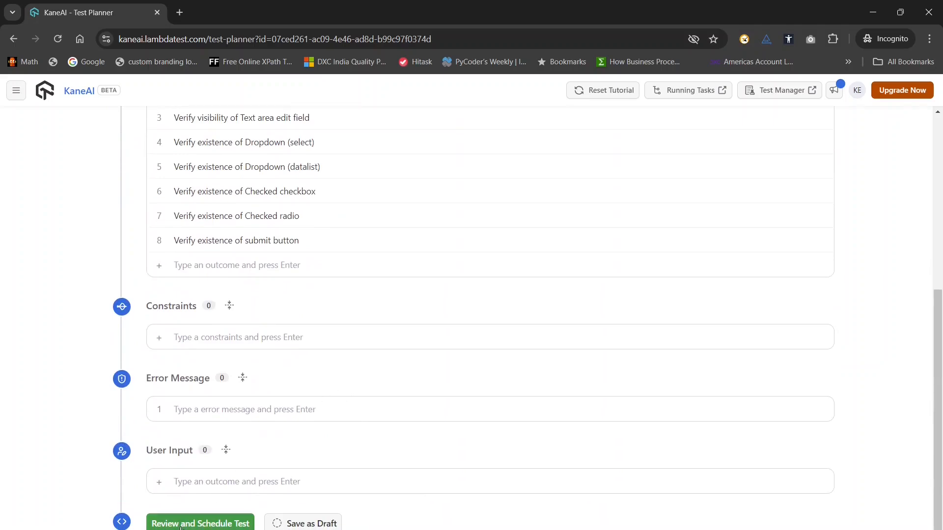
# Open the test plan for review and scheduling, and assign it to the ObjectiveDrivenTests folder.
pyautogui.click(182, 524)
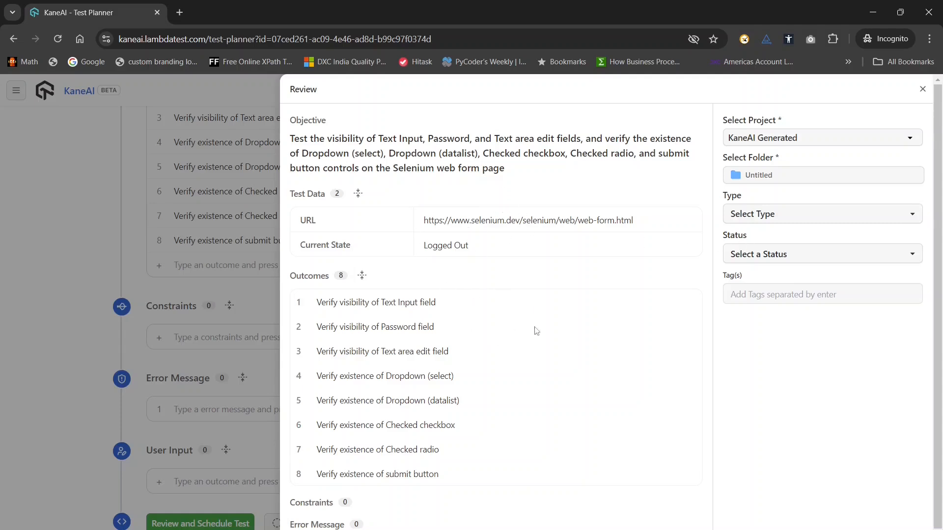
pyautogui.click(784, 180)
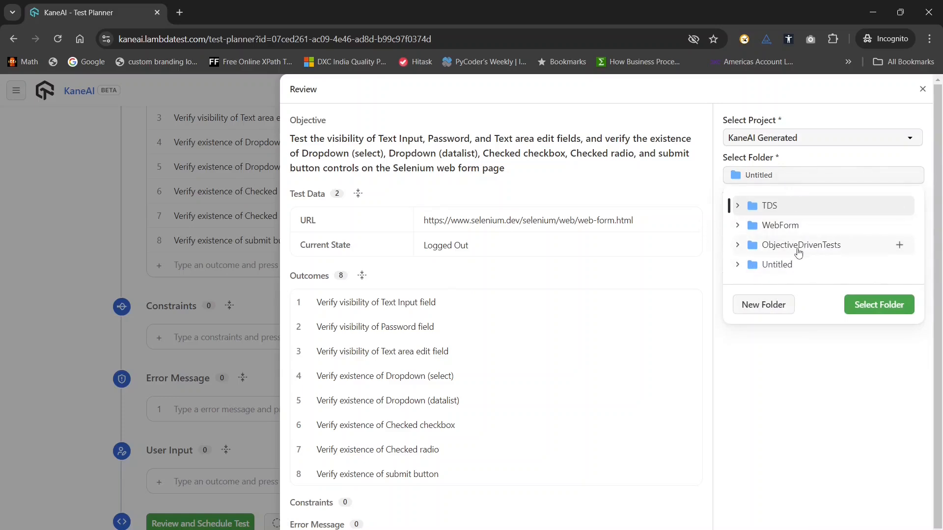
pyautogui.click(820, 245)
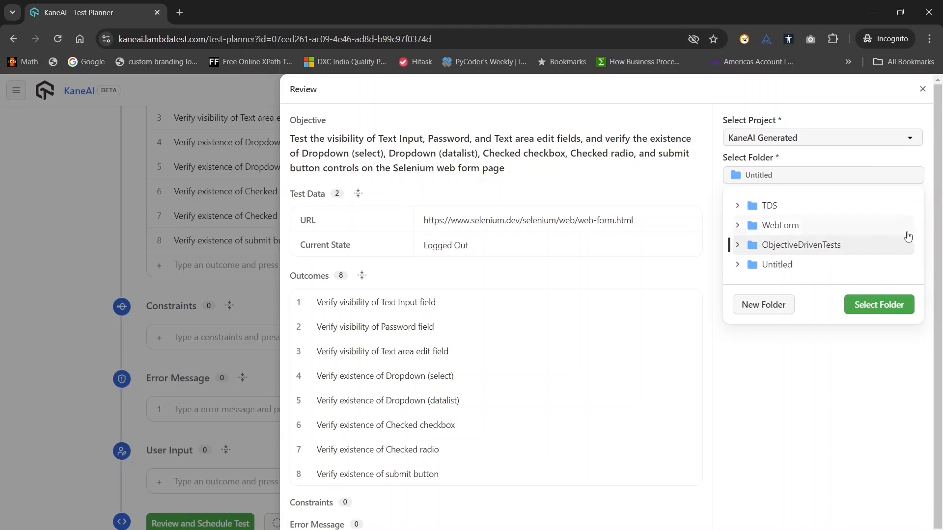
pyautogui.click(879, 305)
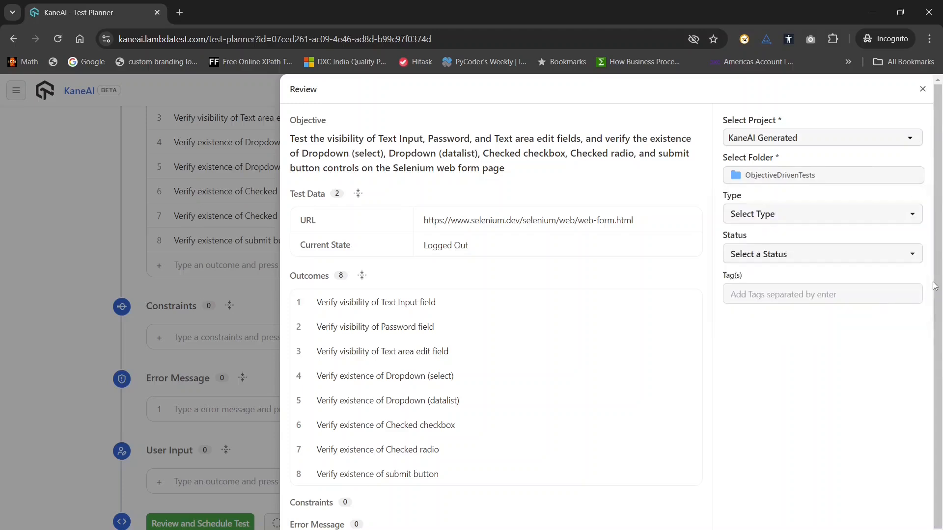
# Schedule the test as type Functional with the tag smoke.
pyautogui.click(802, 221)
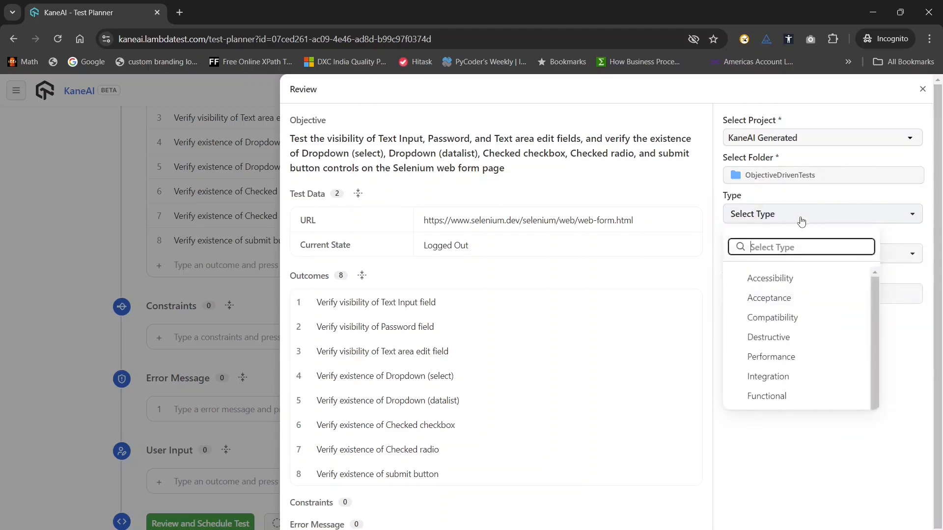
pyautogui.click(778, 400)
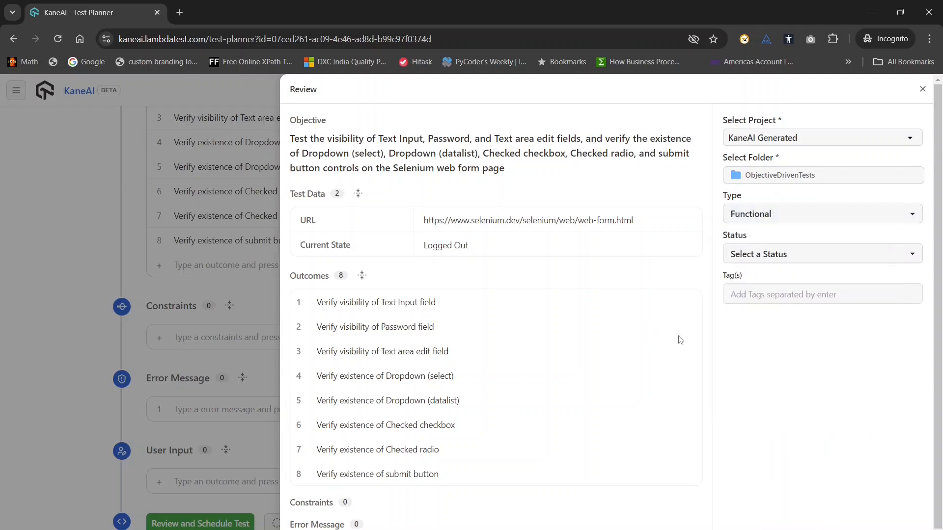
pyautogui.click(758, 295)
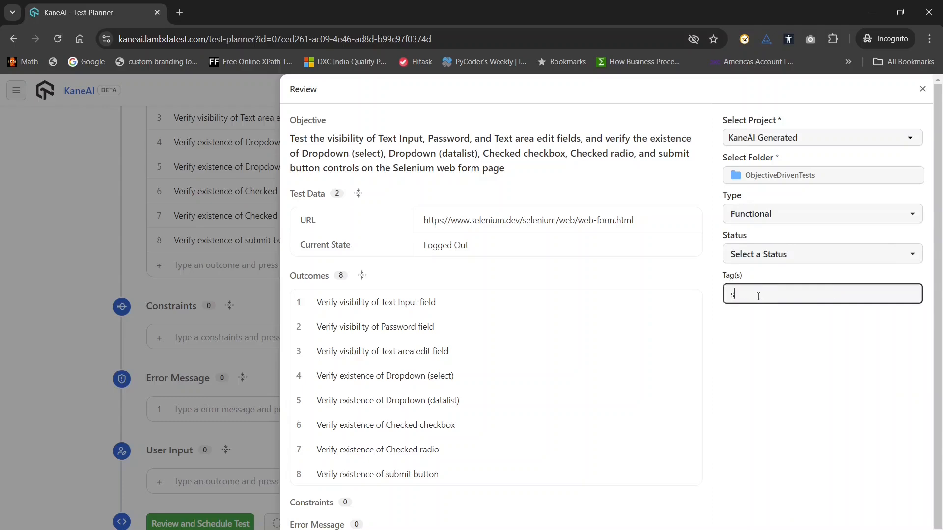
pyautogui.write('smoke')
pyautogui.click(810, 367)
pyautogui.scroll(-1, 846, 377)
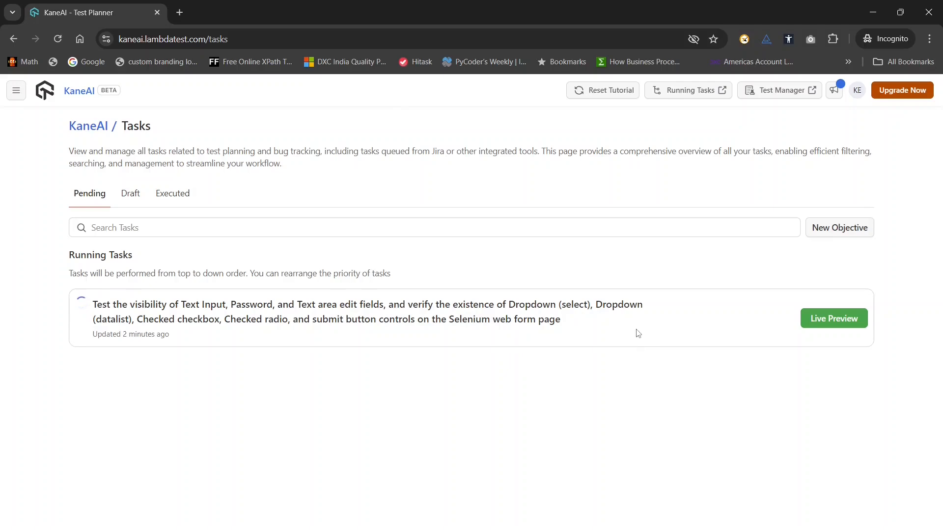
# Open the live preview of the running web form task and examine its test steps as they execute.
pyautogui.click(824, 326)
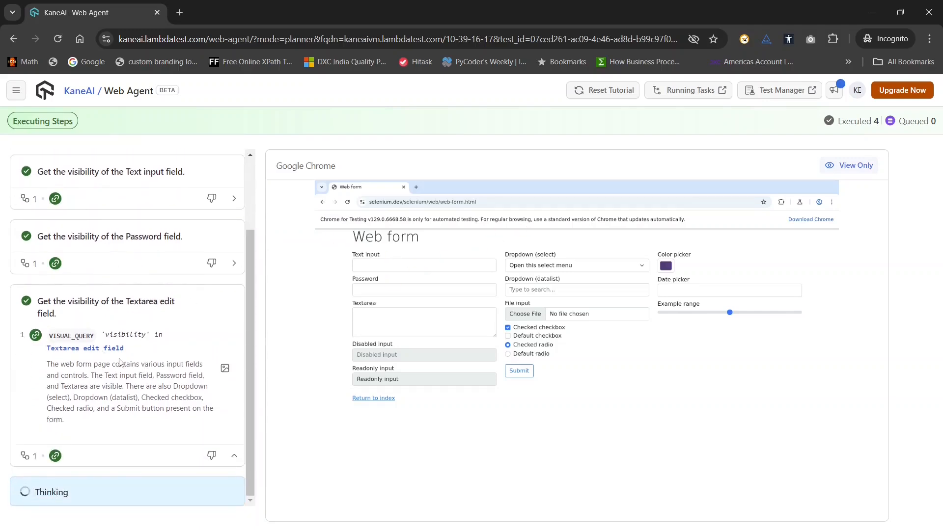
pyautogui.scroll(1, 177, 333)
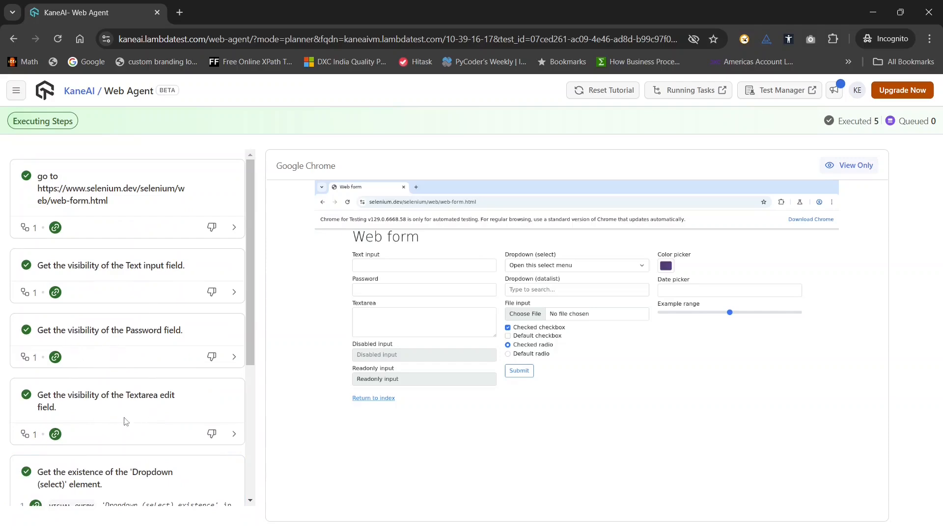
pyautogui.scroll(-4, 137, 415)
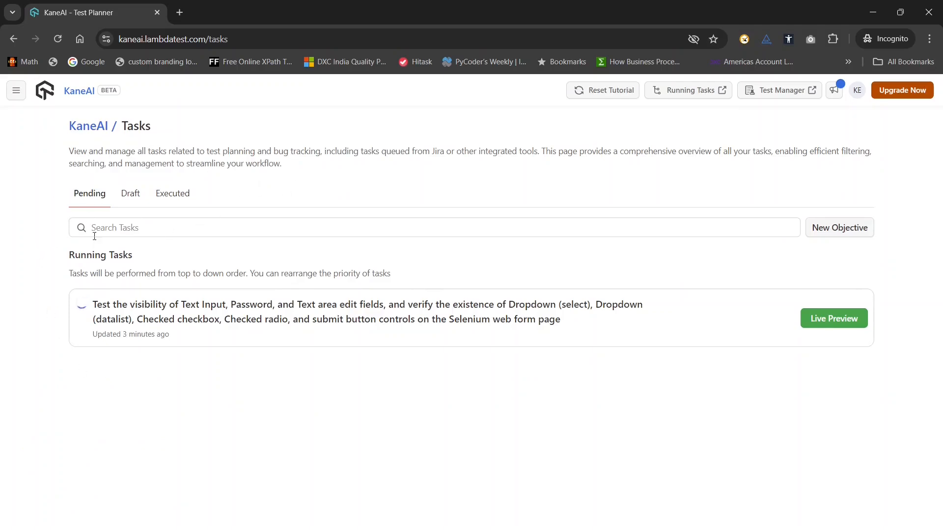
# Open the most recent test among the executed tasks and review the steps performed in its summary.
pyautogui.click(174, 196)
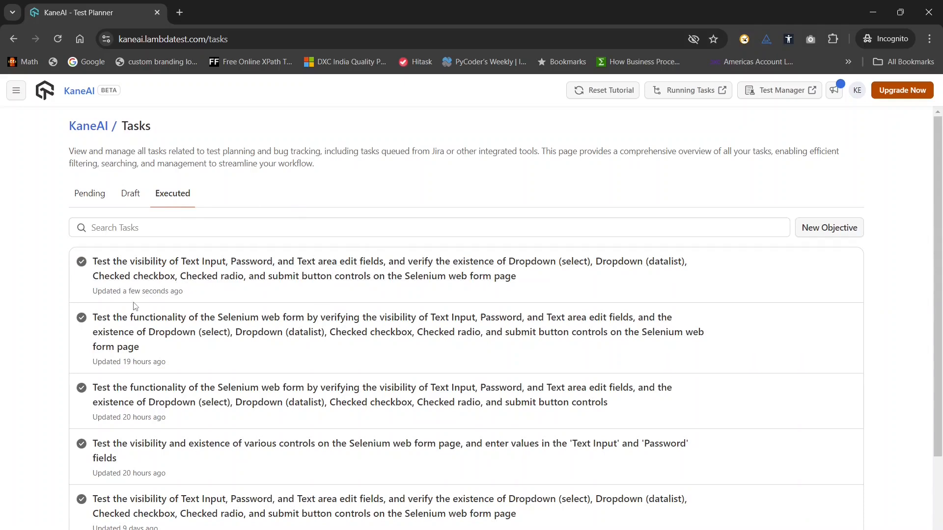
pyautogui.click(215, 277)
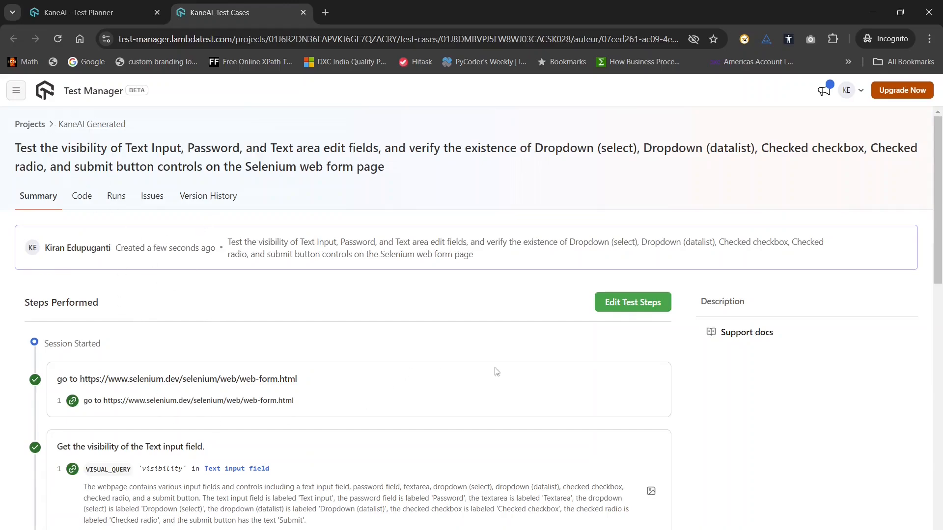
pyautogui.scroll(-12, 404, 437)
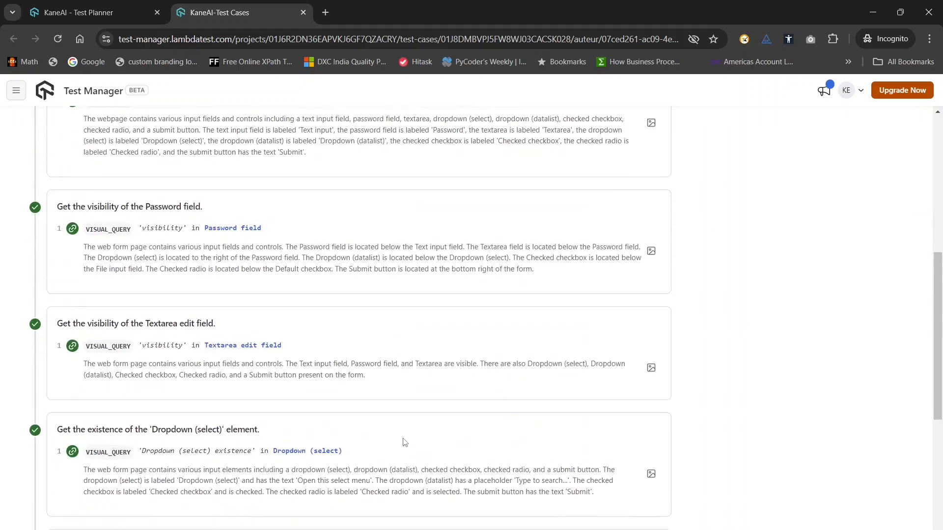
pyautogui.scroll(-2, 403, 441)
pyautogui.scroll(12, 400, 440)
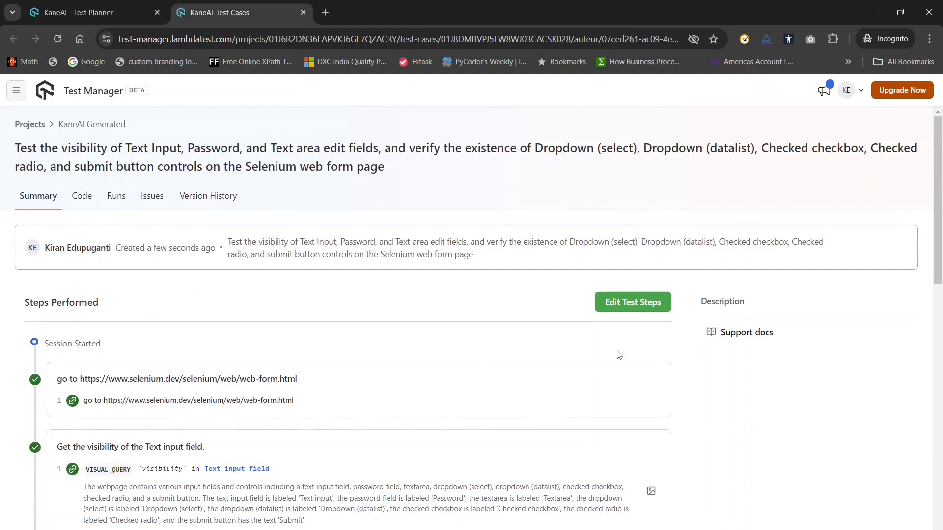
# Open the executed test's steps for editing to review them from first to last, and exit the playground without saving.
pyautogui.click(621, 308)
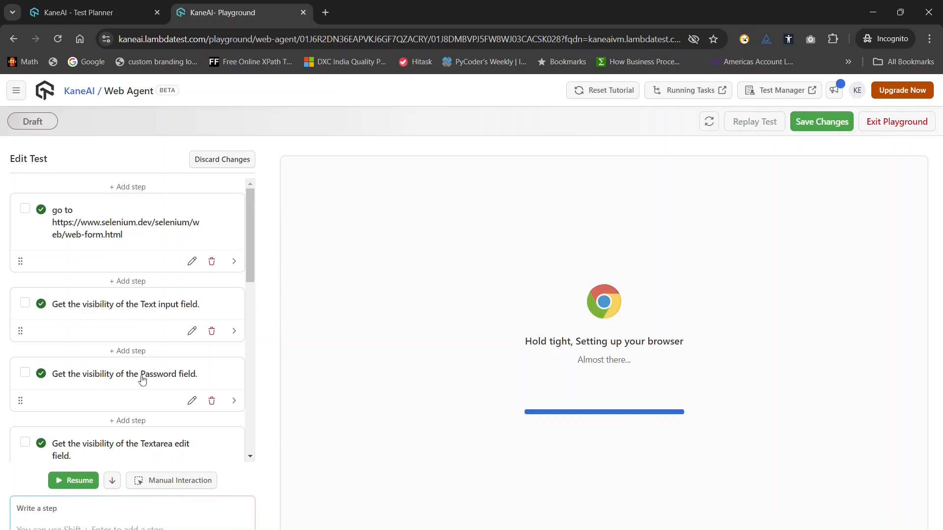
pyautogui.scroll(-4, 155, 374)
pyautogui.scroll(-3, 155, 375)
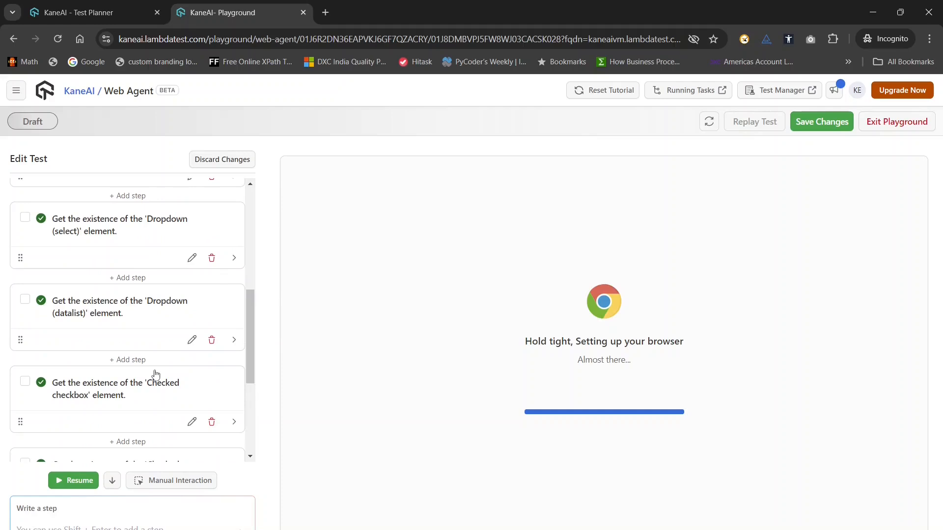
pyautogui.scroll(-4, 155, 376)
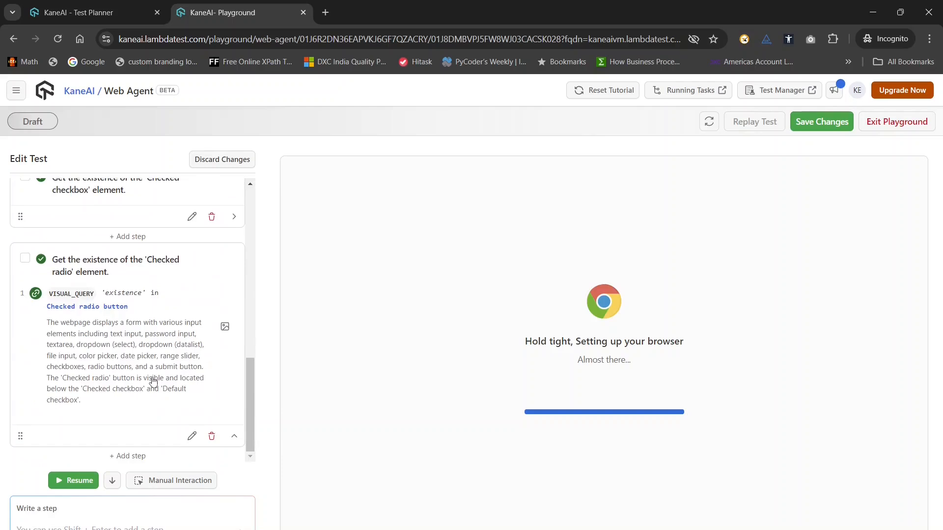
pyautogui.scroll(10, 153, 381)
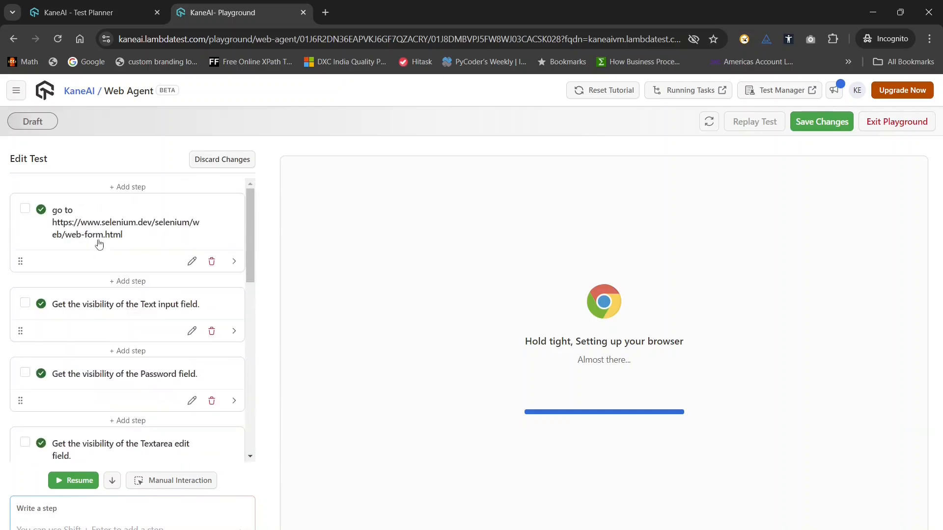
pyautogui.scroll(-10, 126, 399)
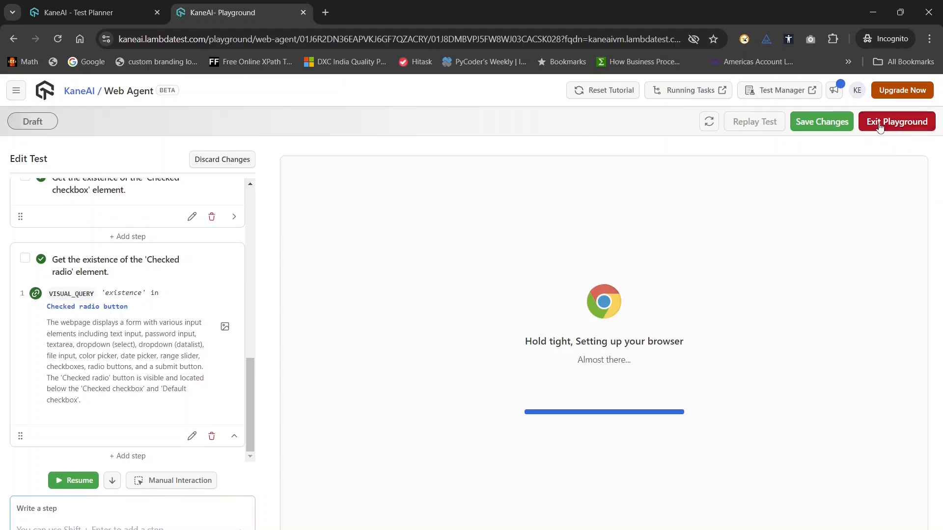
pyautogui.click(879, 124)
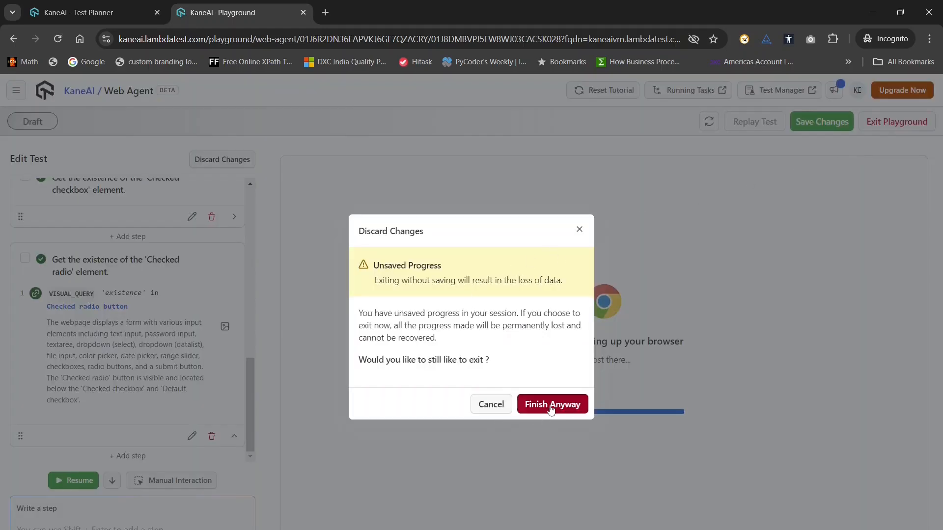
pyautogui.click(540, 405)
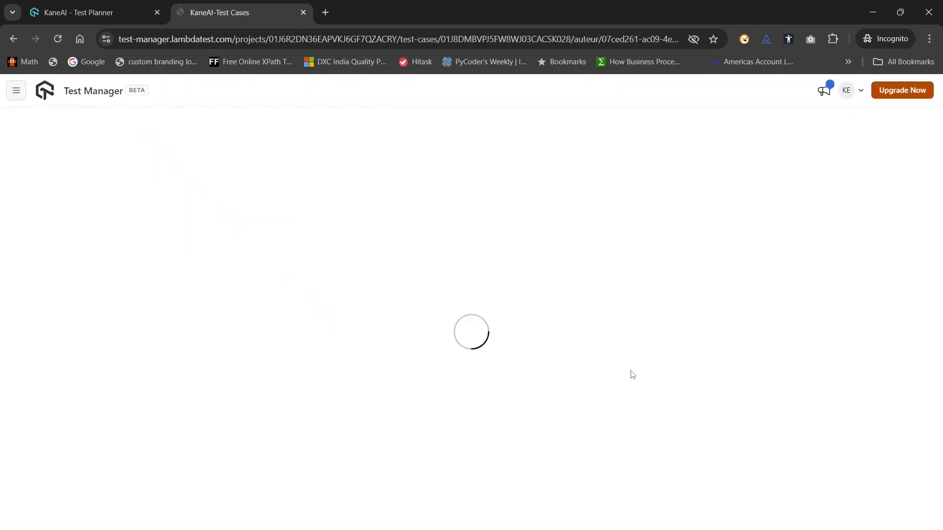
# Open the generated AssertiveAlchemy code of the test case and examine UIActions.py.
pyautogui.scroll(-12, 241, 427)
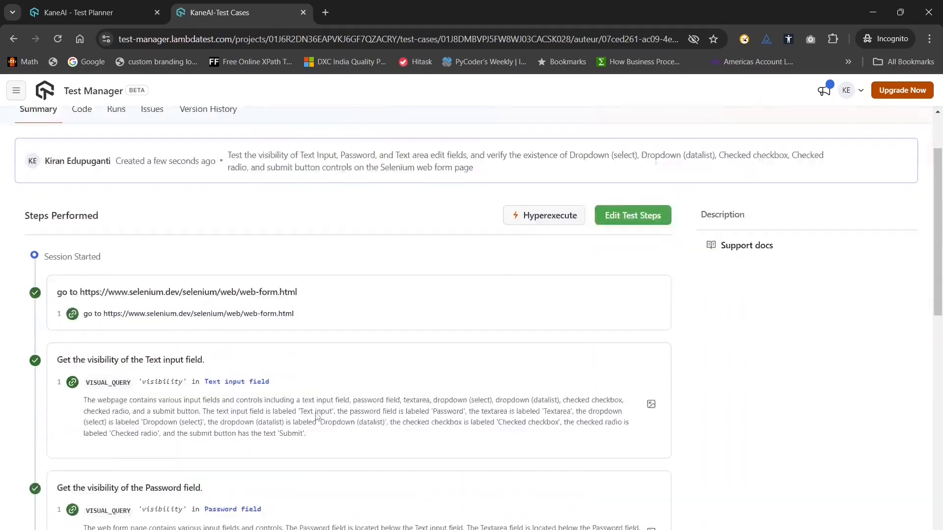
pyautogui.scroll(15, 310, 435)
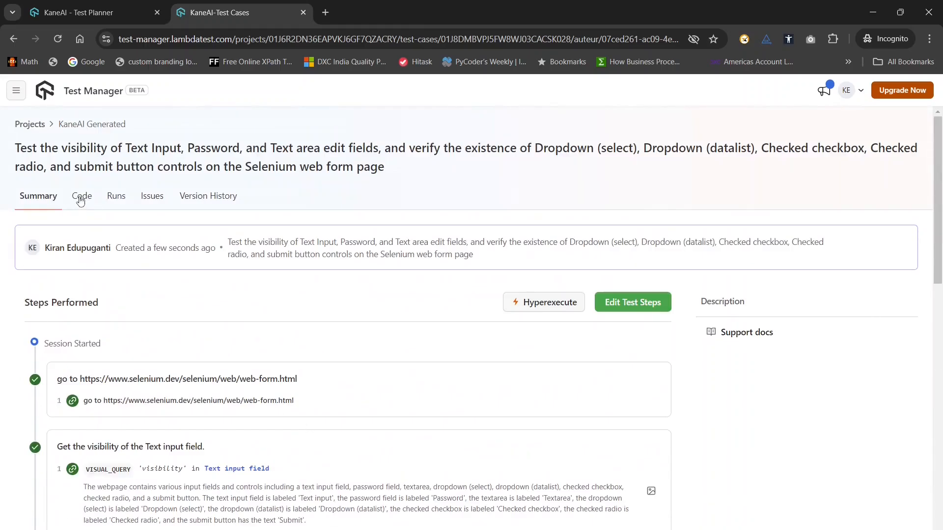
pyautogui.click(80, 197)
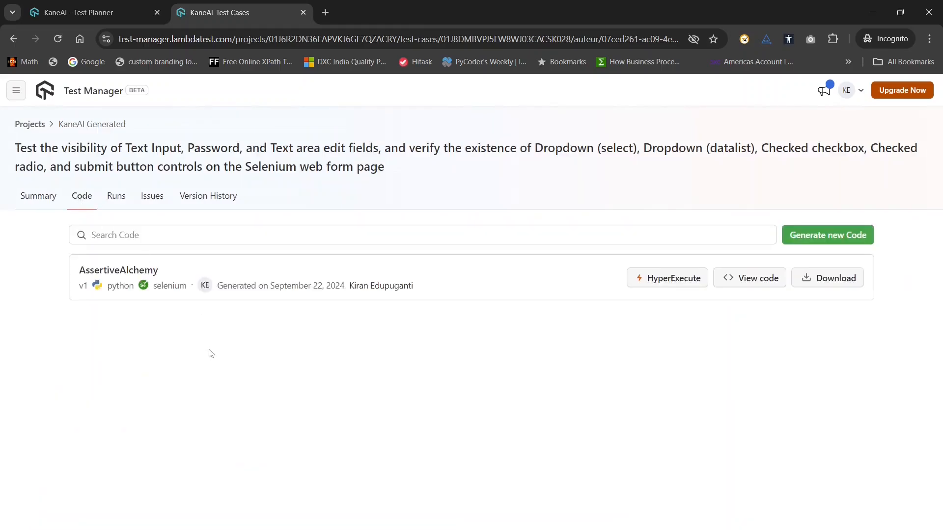
pyautogui.click(748, 283)
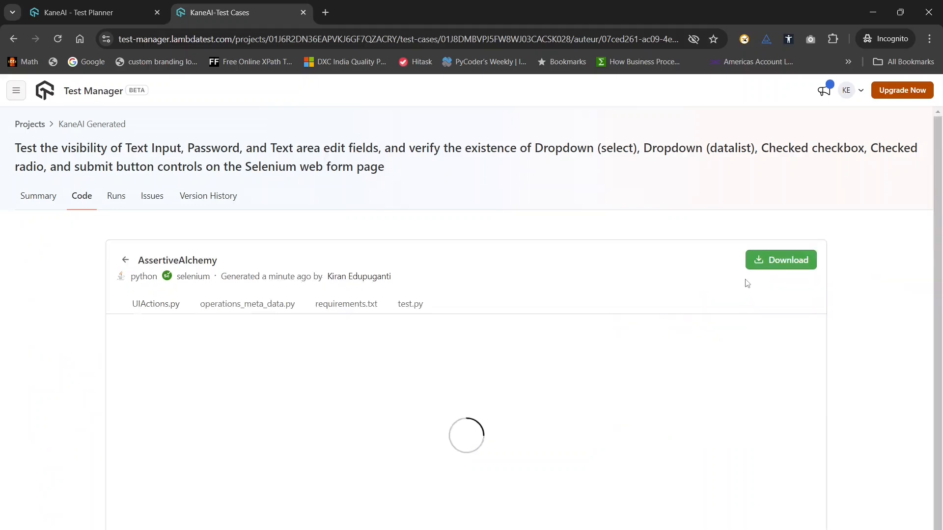
pyautogui.scroll(-10, 394, 404)
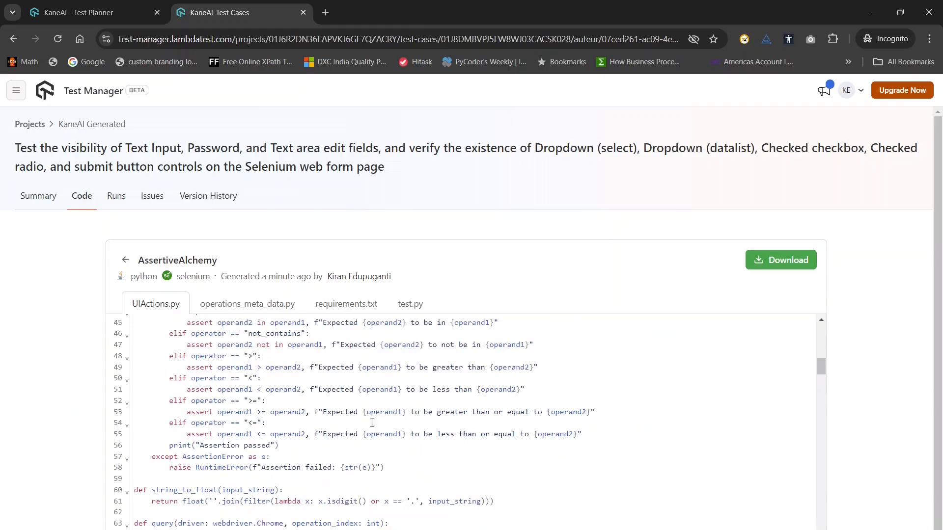
pyautogui.scroll(4, 322, 397)
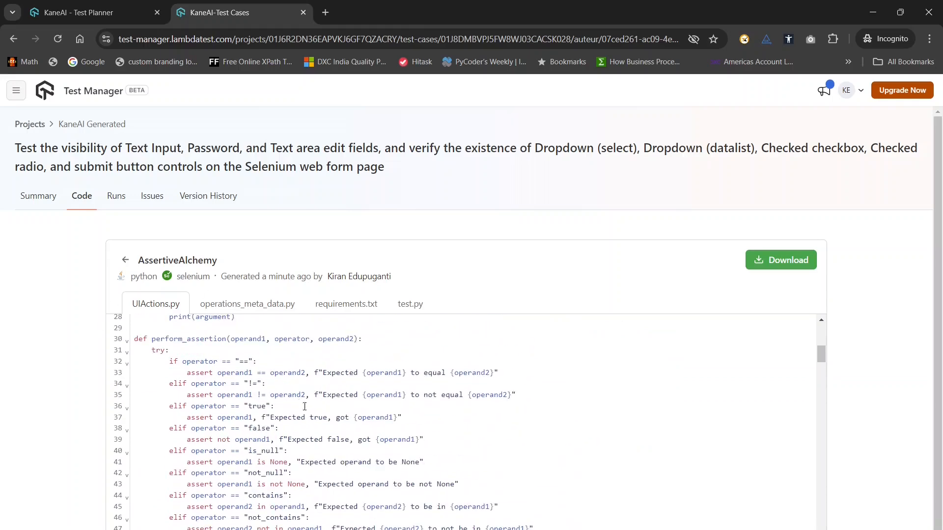
pyautogui.scroll(-20, 365, 451)
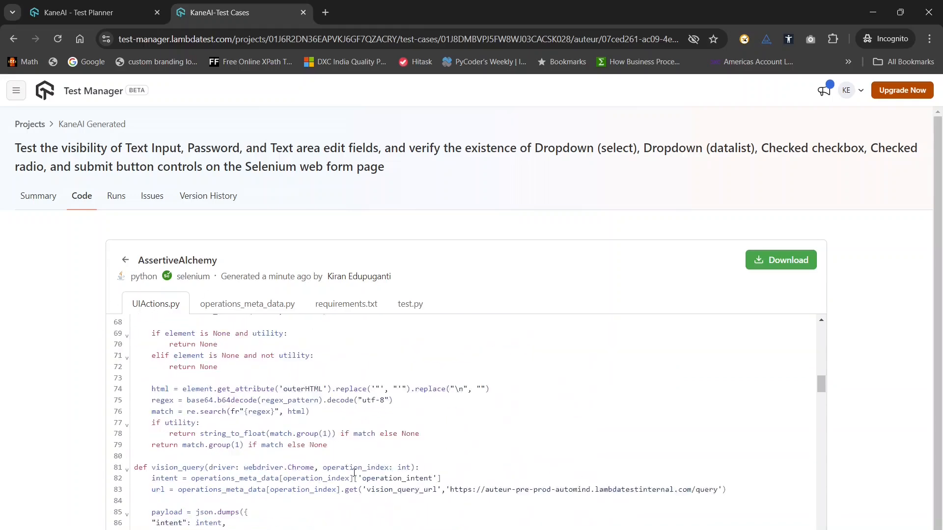
# Examine operations_meta_data.py, requirements.txt and test.py in the generated code.
pyautogui.click(264, 305)
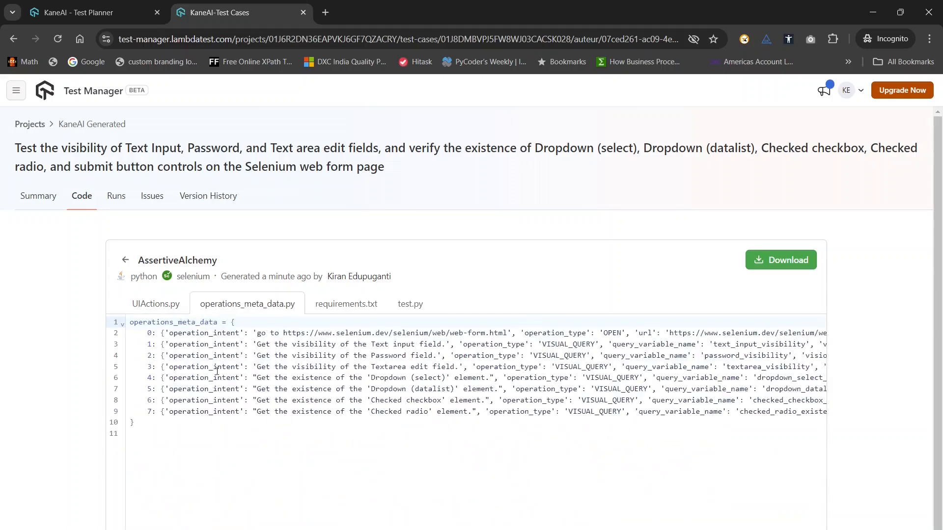
pyautogui.click(350, 307)
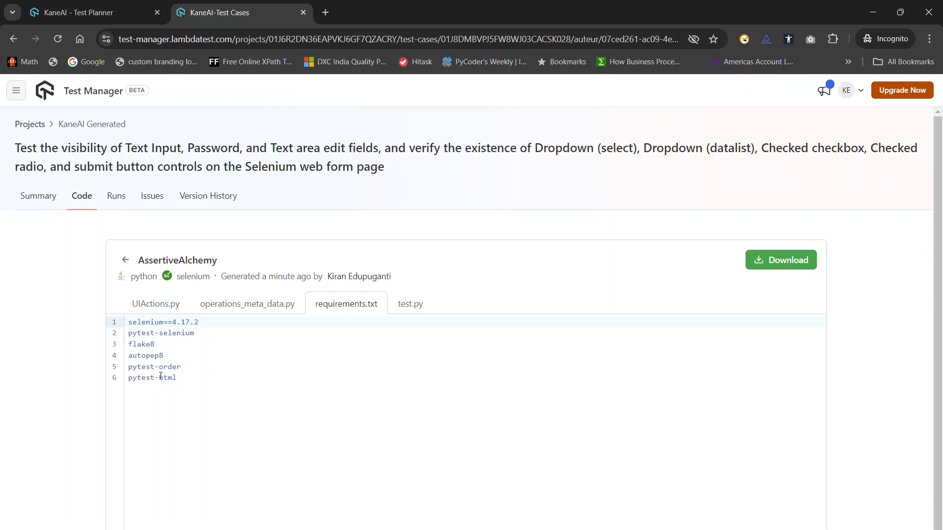
pyautogui.click(410, 309)
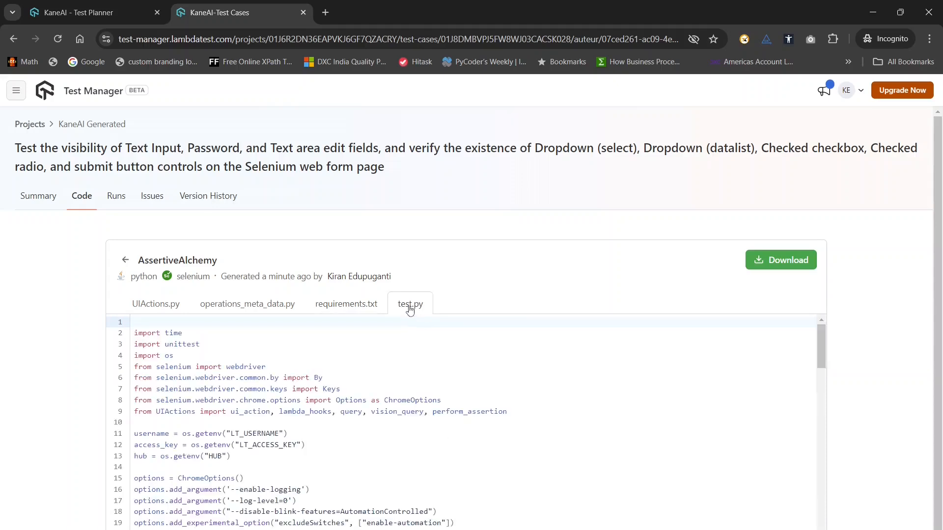
pyautogui.scroll(-20, 375, 452)
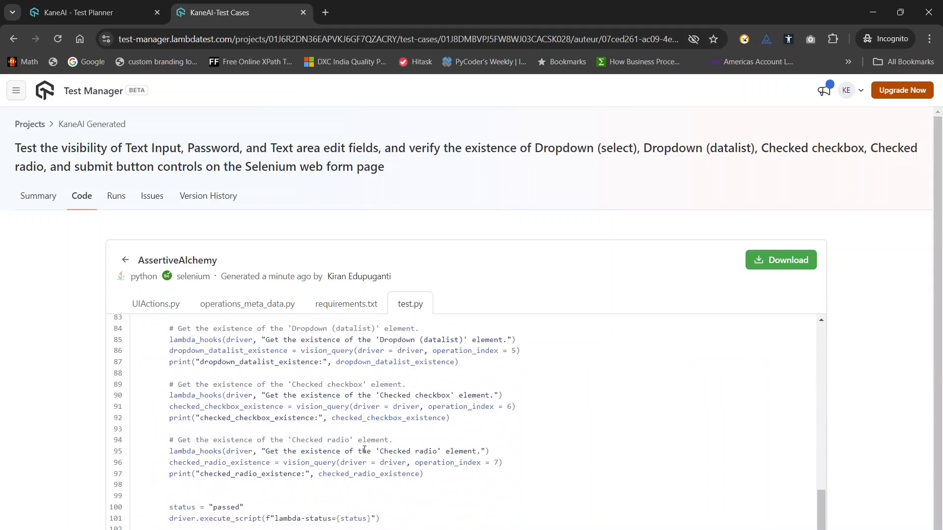
pyautogui.scroll(12, 363, 453)
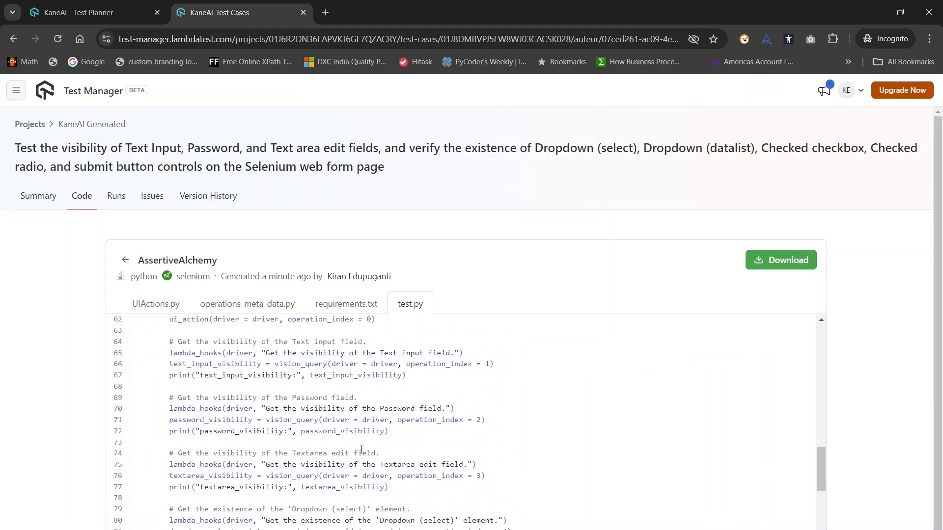
pyautogui.scroll(-5, 362, 449)
pyautogui.scroll(-8, 362, 445)
pyautogui.scroll(17, 363, 442)
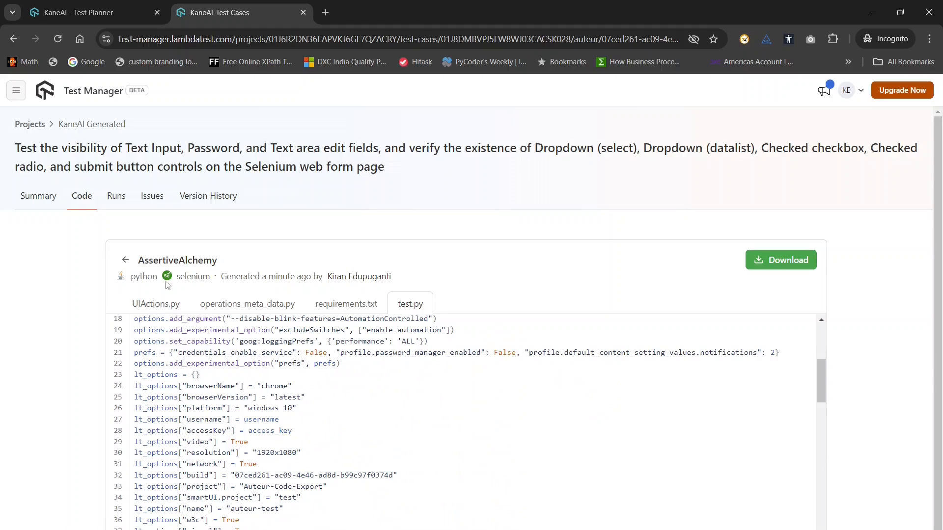
# Check the test case's version history and review the steps performed in its summary.
pyautogui.click(45, 197)
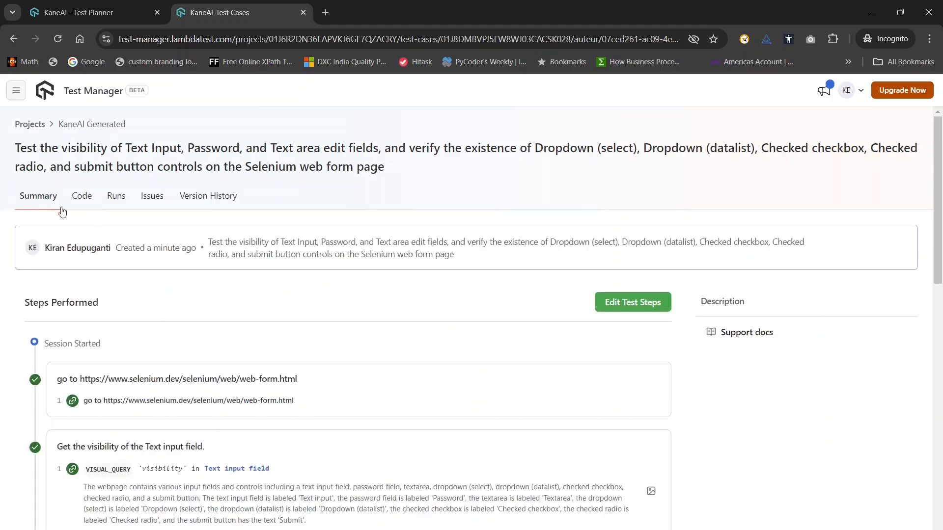
pyautogui.click(200, 200)
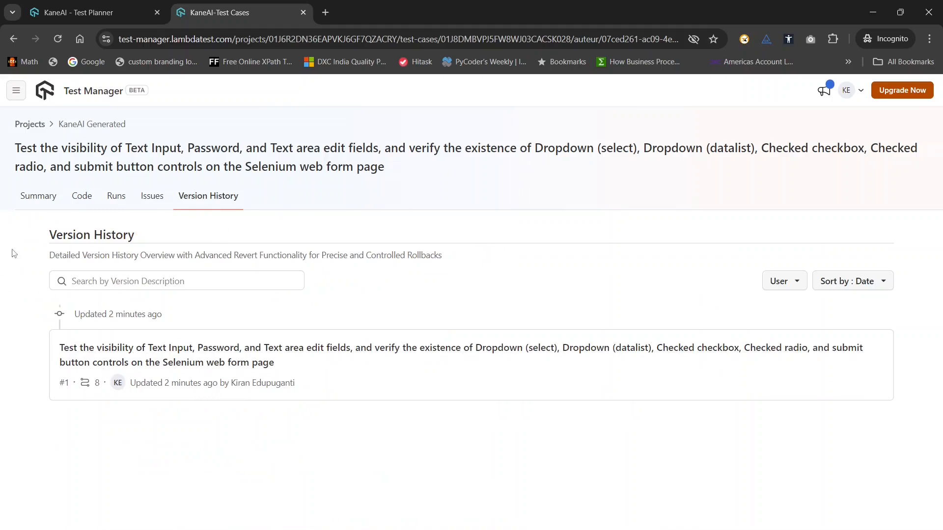
pyautogui.click(40, 198)
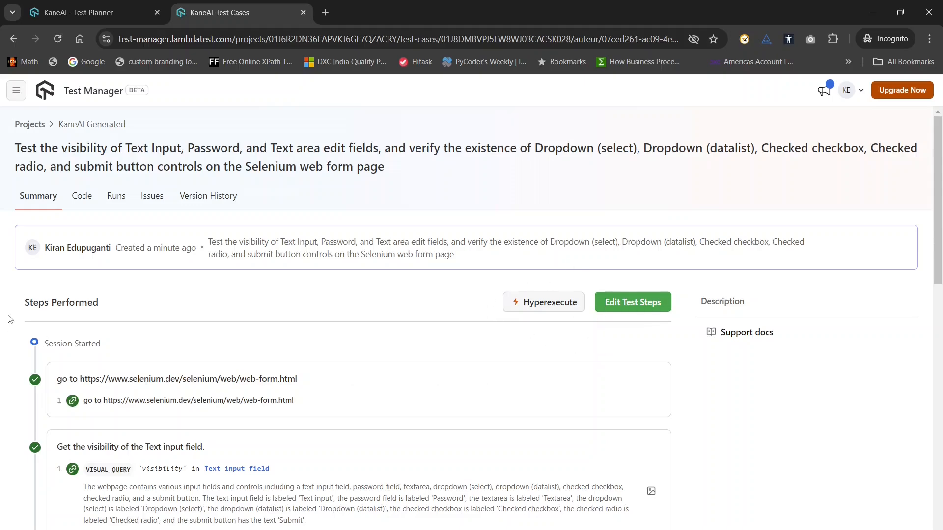
pyautogui.scroll(-15, 137, 314)
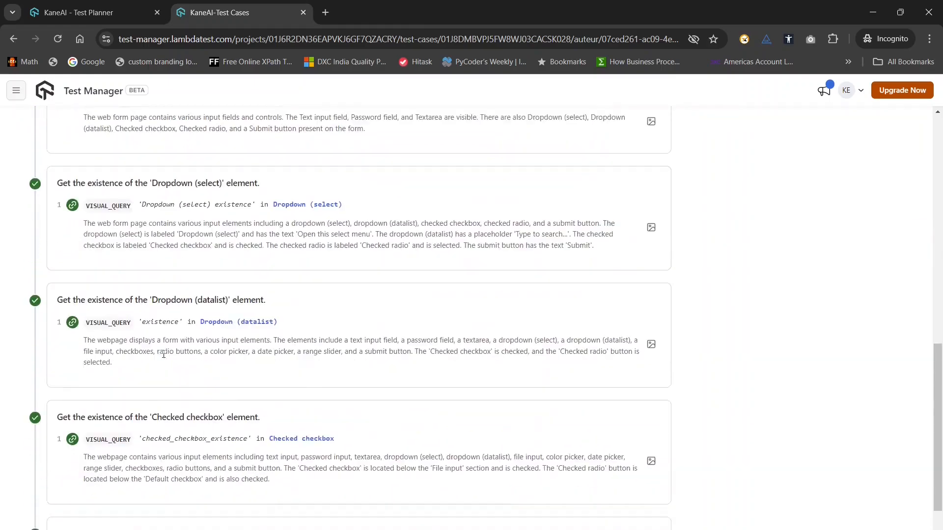
pyautogui.scroll(15, 163, 356)
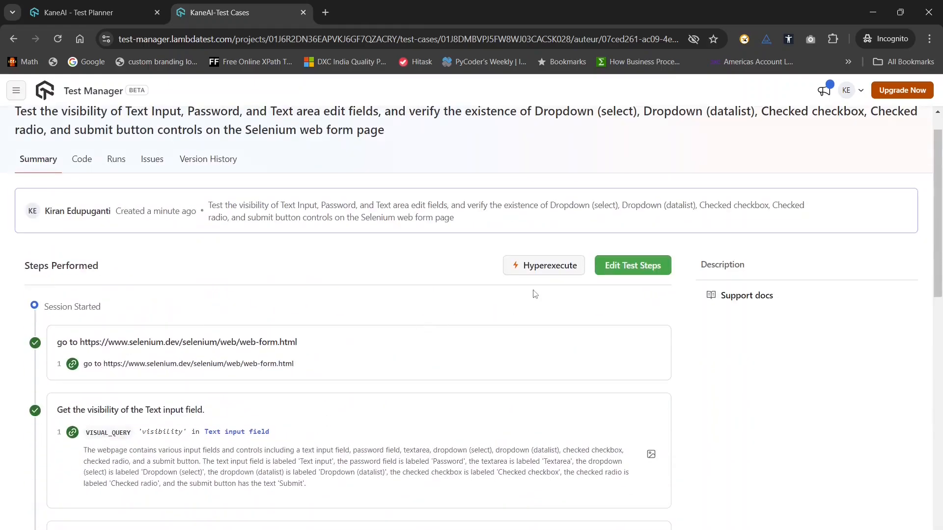
# Start a HyperExecute run of the test case from its summary.
pyautogui.click(530, 267)
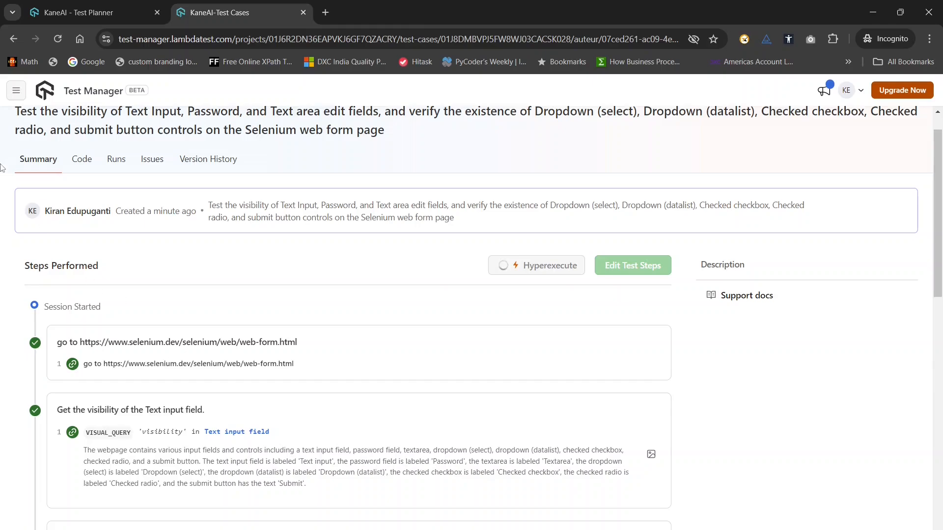
pyautogui.scroll(-5, 311, 476)
pyautogui.scroll(-5, 310, 476)
pyautogui.scroll(10, 312, 491)
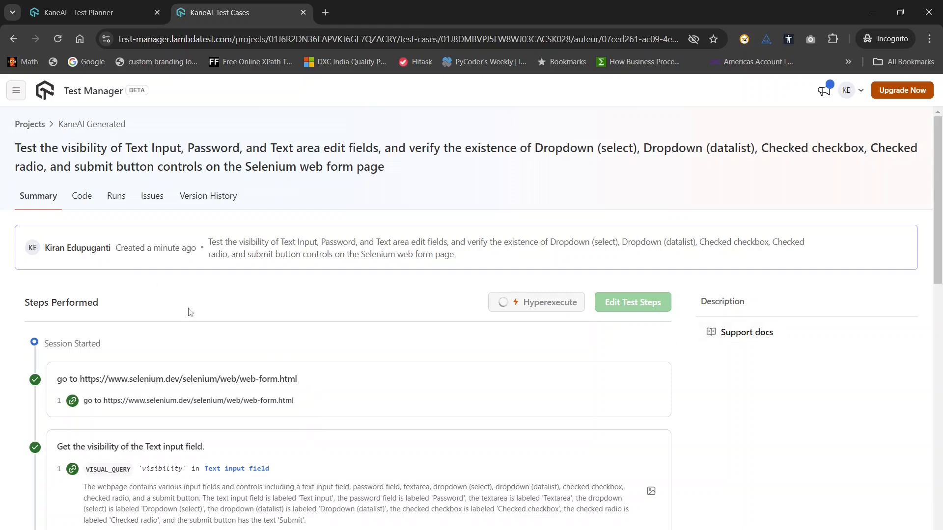
# Open the test cases of the KaneAI Generated project and look through its ObjectiveDrivenTests and WebForm folders.
pyautogui.click(30, 125)
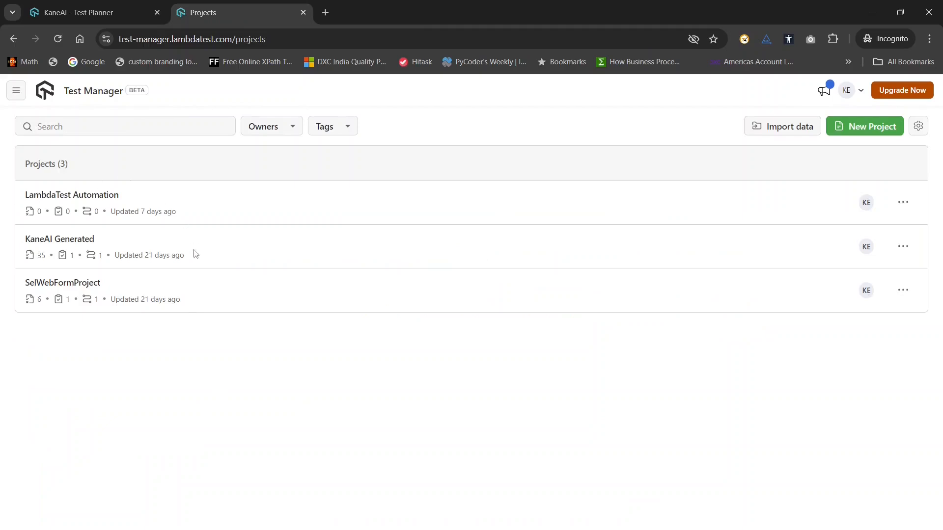
pyautogui.click(66, 244)
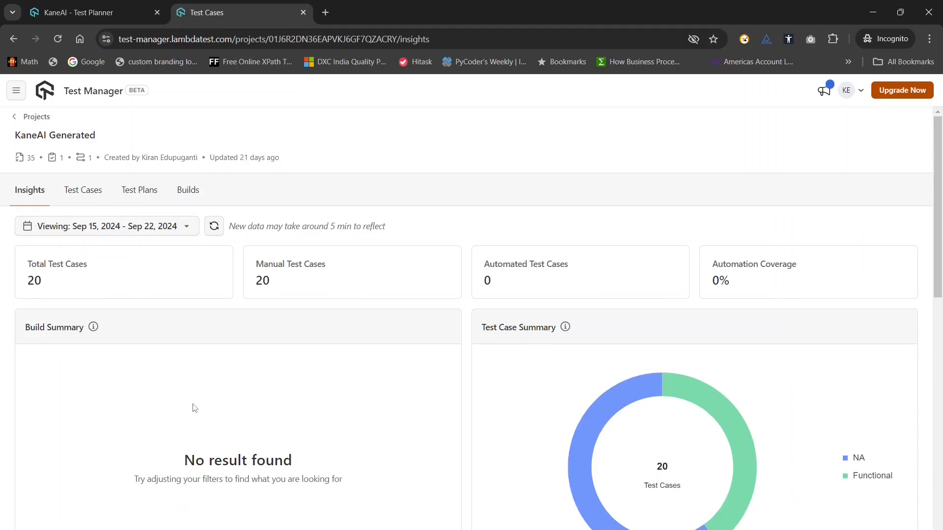
pyautogui.click(81, 195)
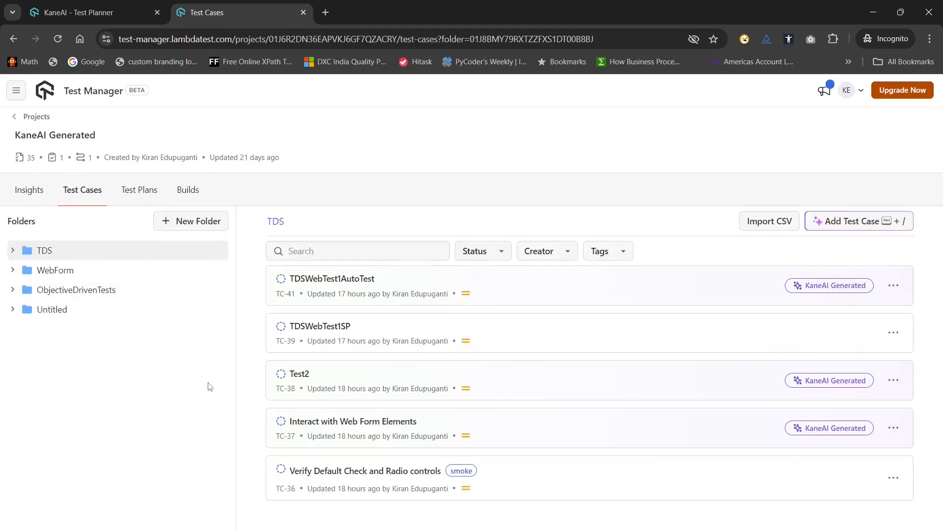
pyautogui.click(79, 293)
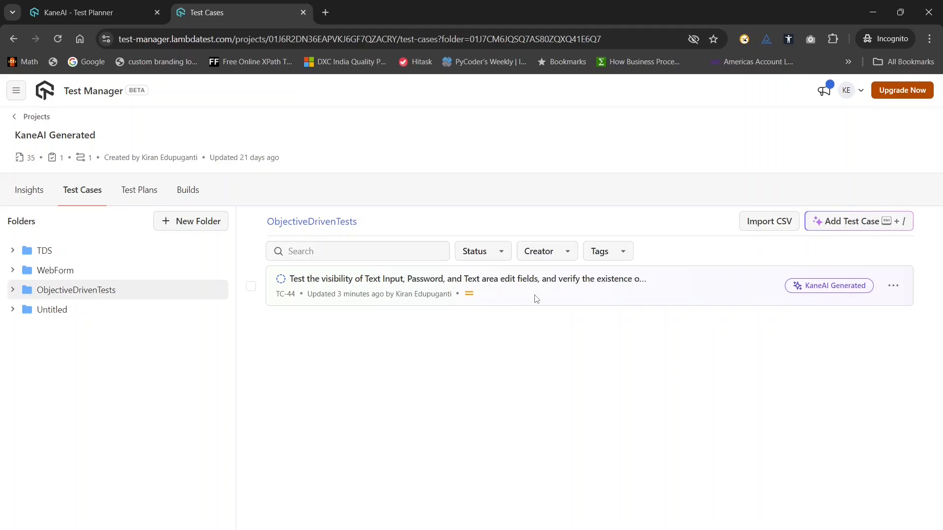
pyautogui.click(53, 273)
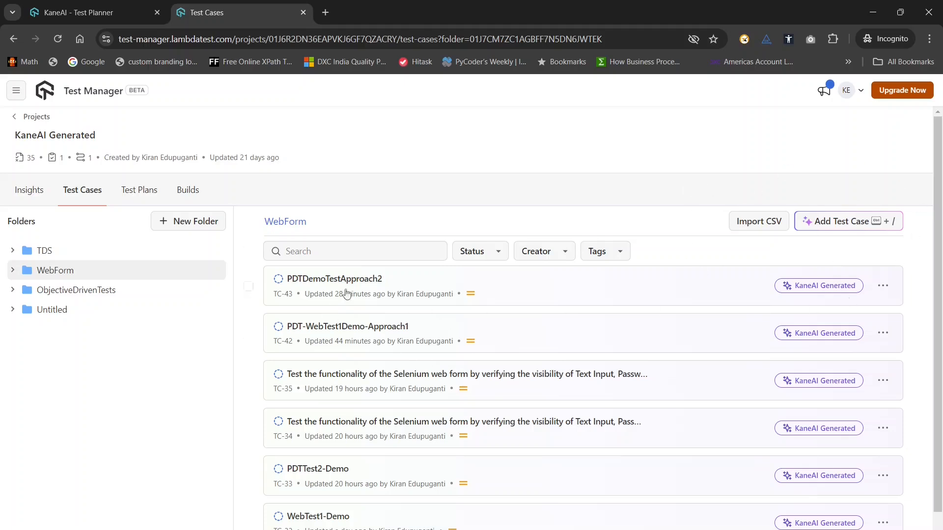
pyautogui.click(60, 292)
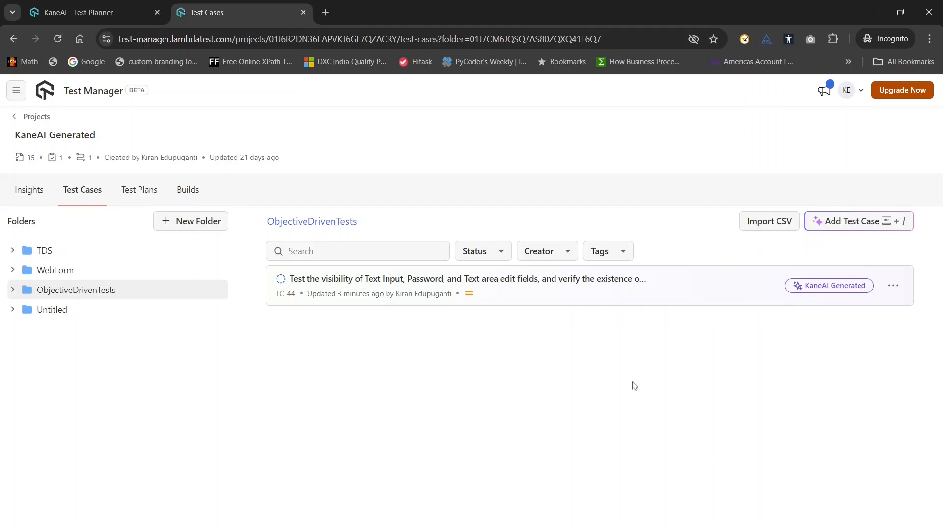
# Switch to the KANEAI-AIASSISTANT-BETAPREP-DRAFT-9.pptx presentation in PowerPoint.
pyautogui.moveTo(703, 528)
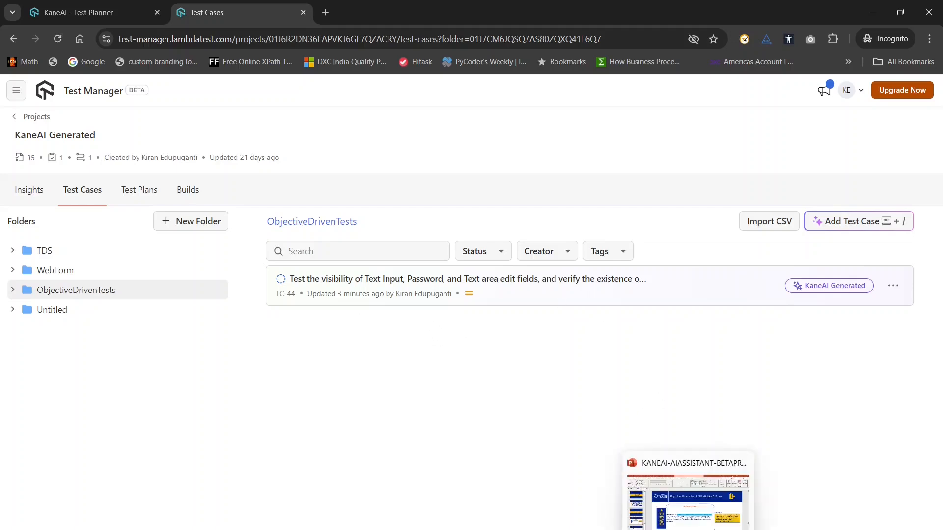
pyautogui.click(688, 473)
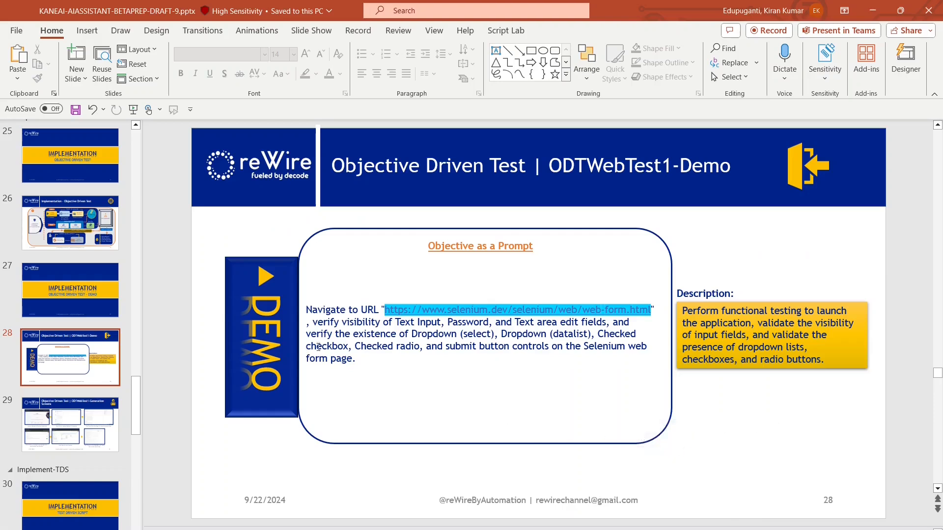